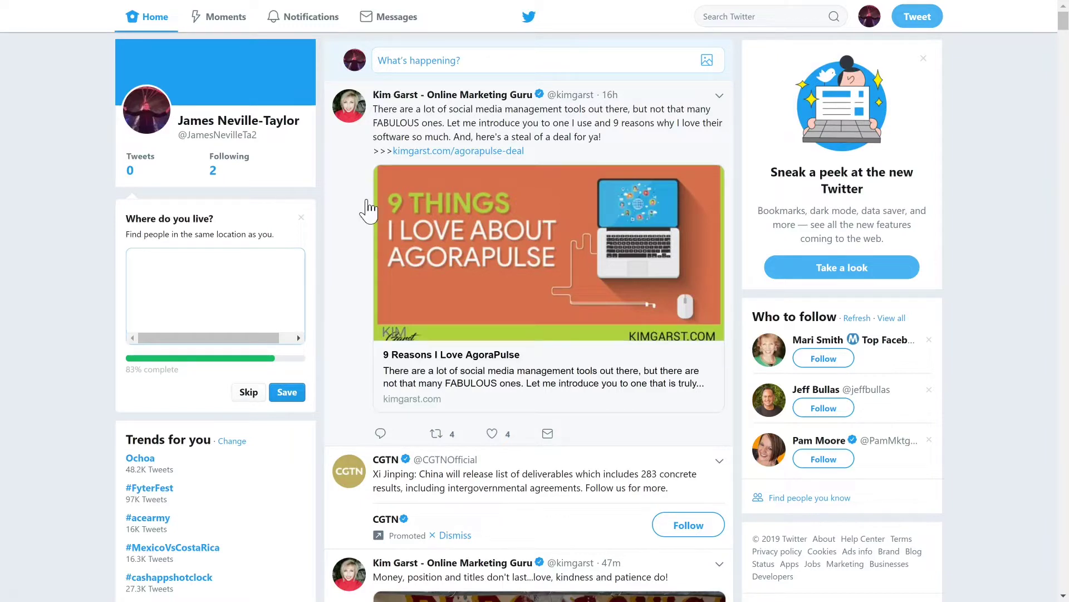
left_click(247, 141)
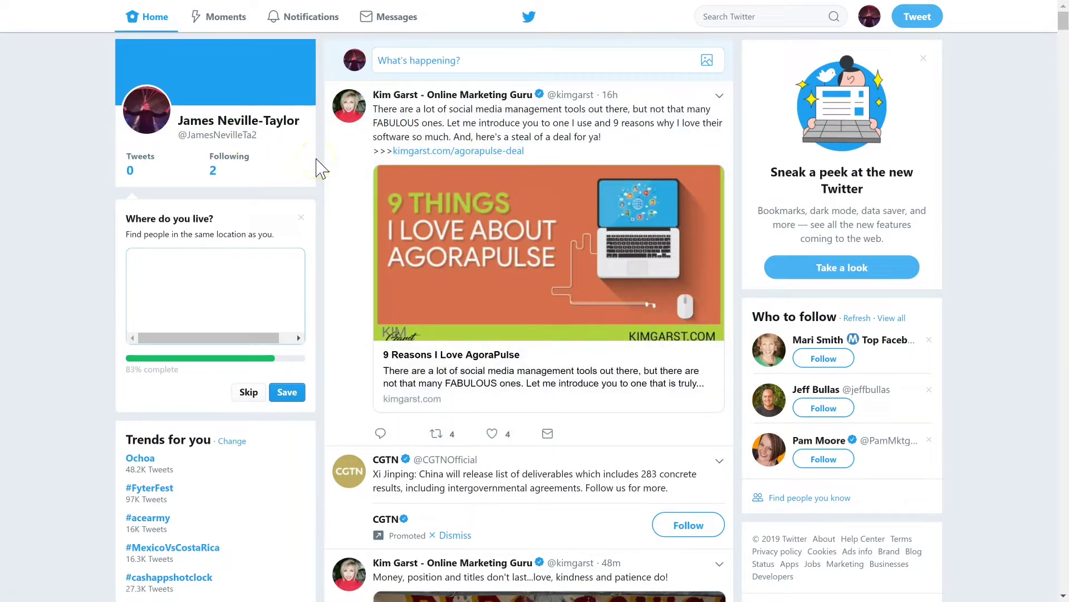
left_click(212, 126)
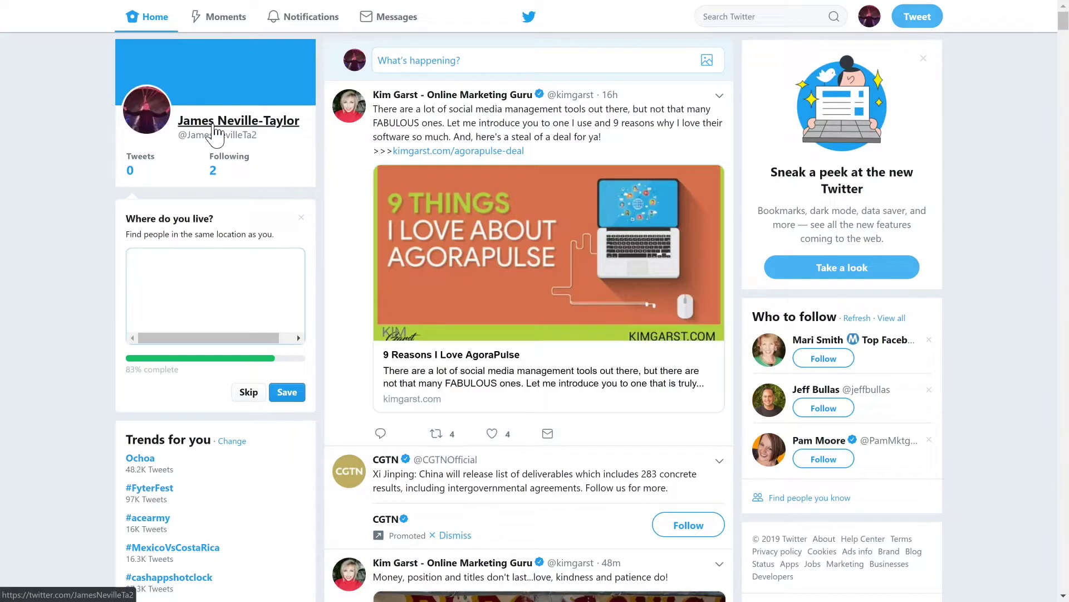
left_click(233, 127)
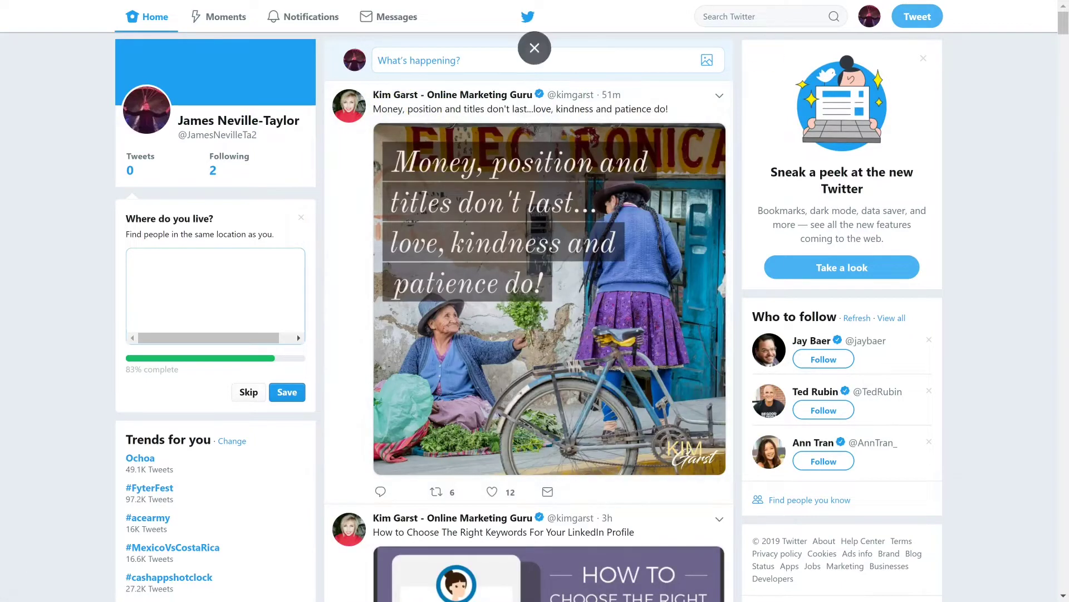
- Open the account's settings and privacy page
left_click(865, 20)
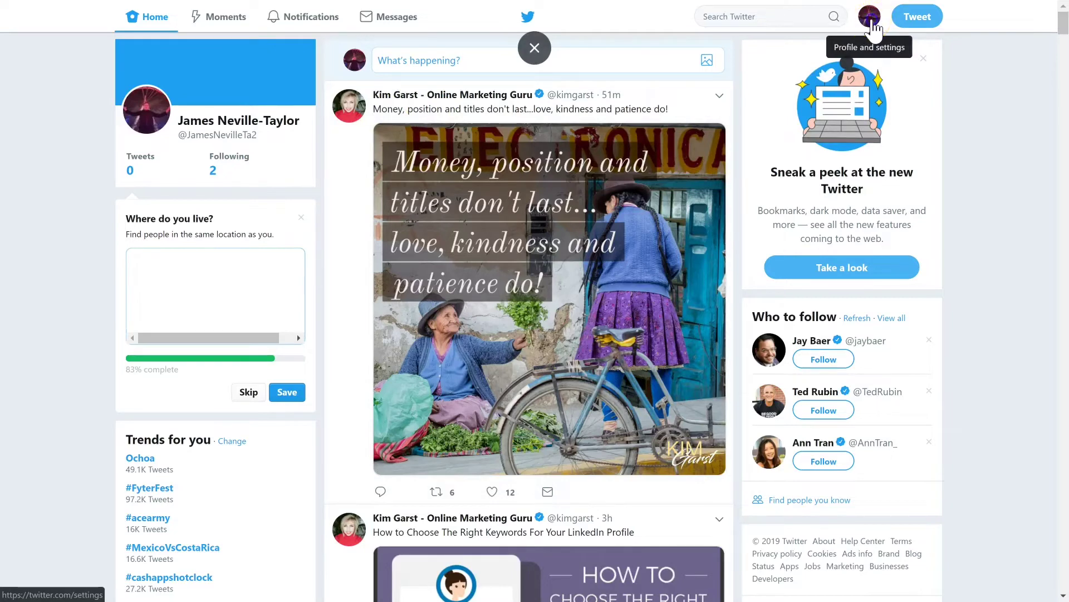
left_click(866, 27)
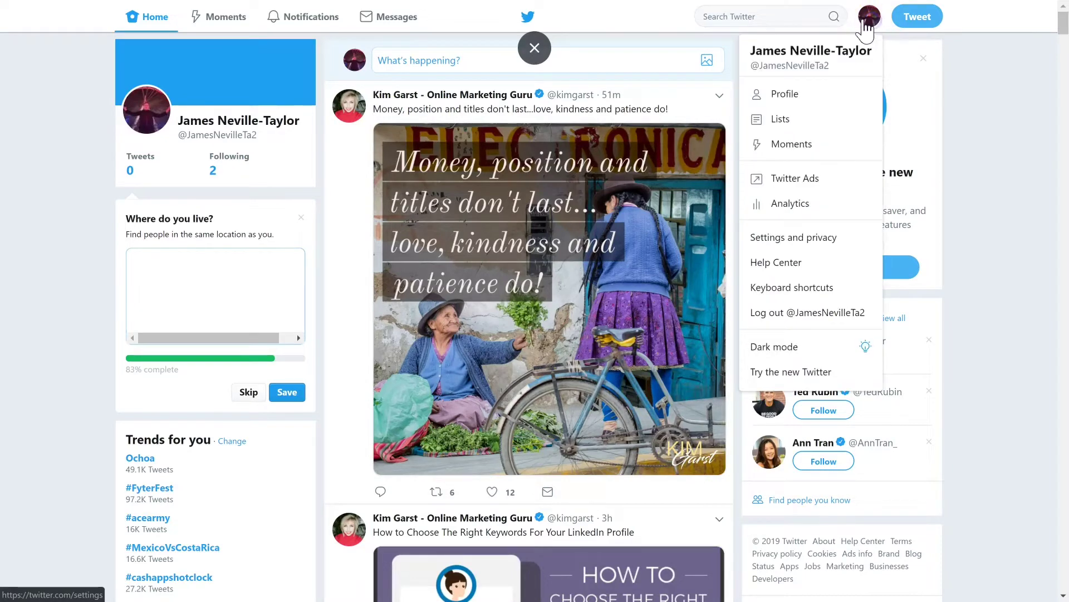
left_click(799, 242)
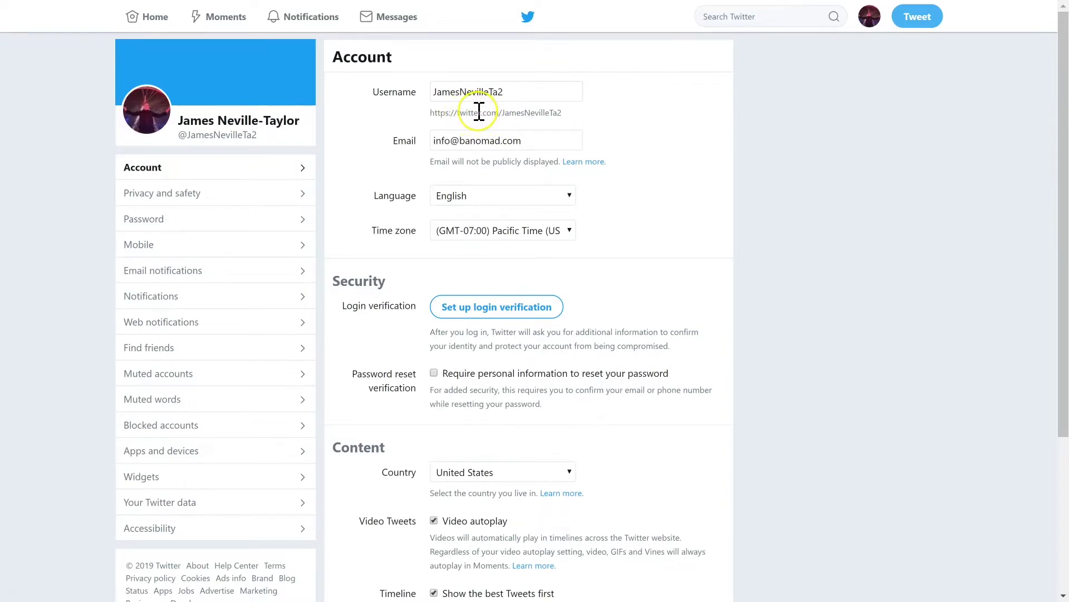
- Try banomad as the account username, then the same handle prefixed with the owner's first name
left_click_drag(525, 93, 414, 84)
type("banomad")
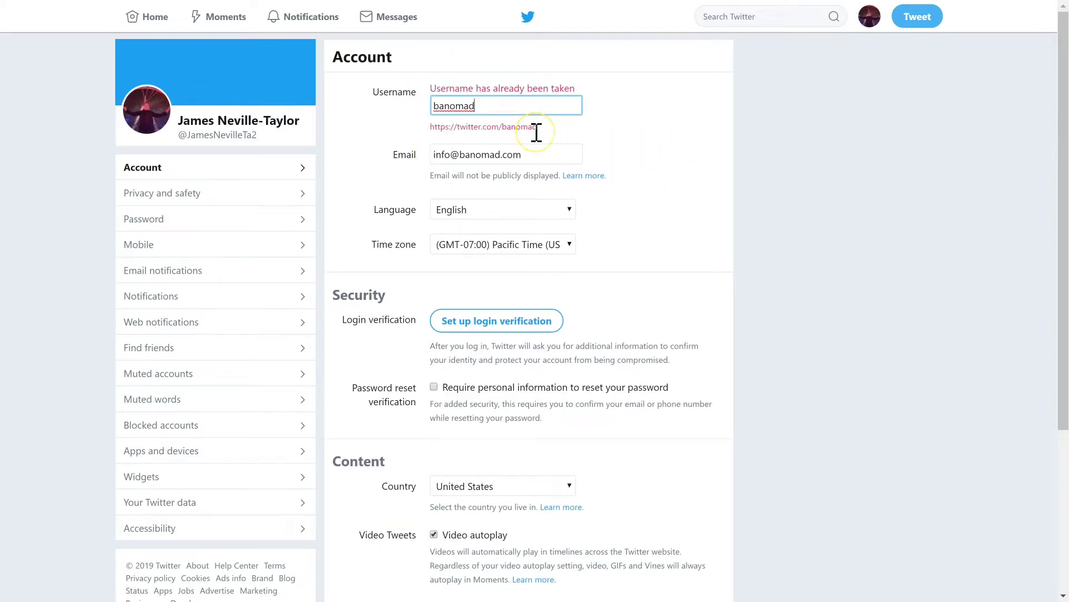
left_click(444, 107)
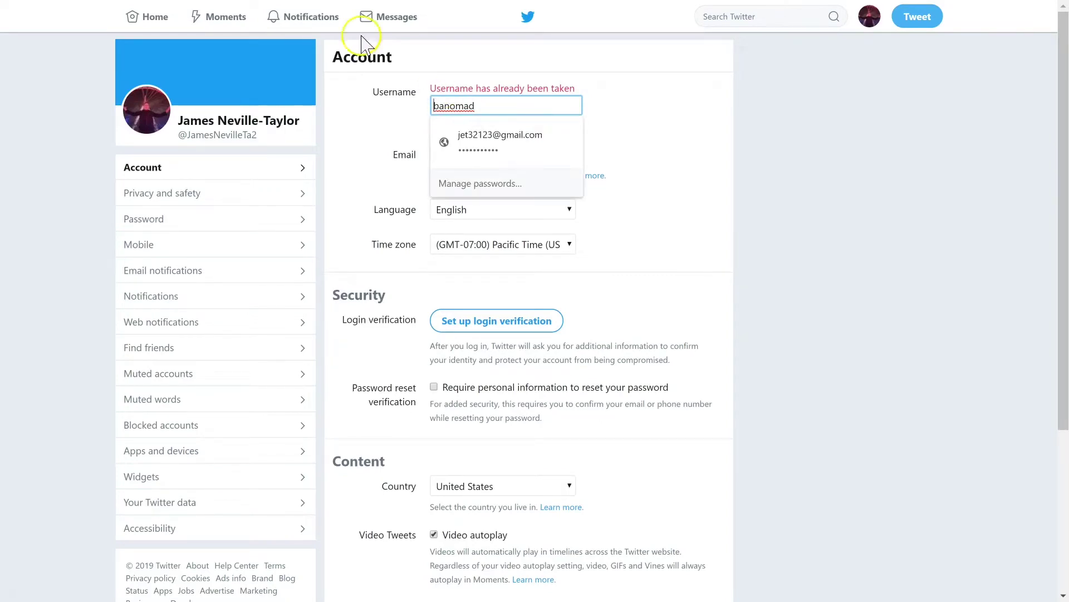
key("Home")
type("james")
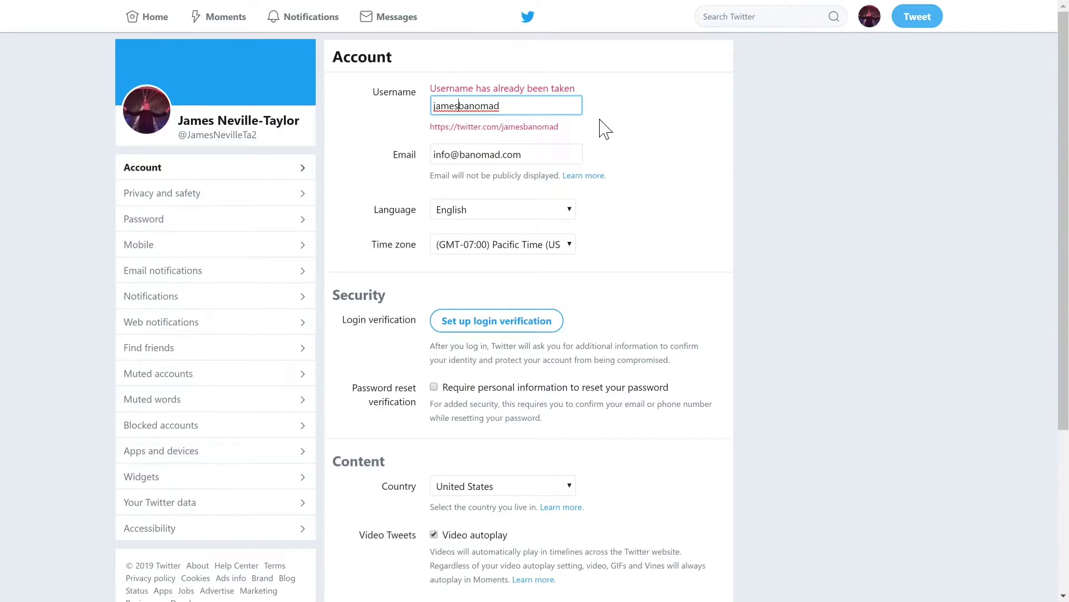
- Change the username to a handle made of nomad, the owner's first name and a two-digit number
left_click_drag(471, 106, 420, 112)
key("BackSpace")
key("End")
type("james")
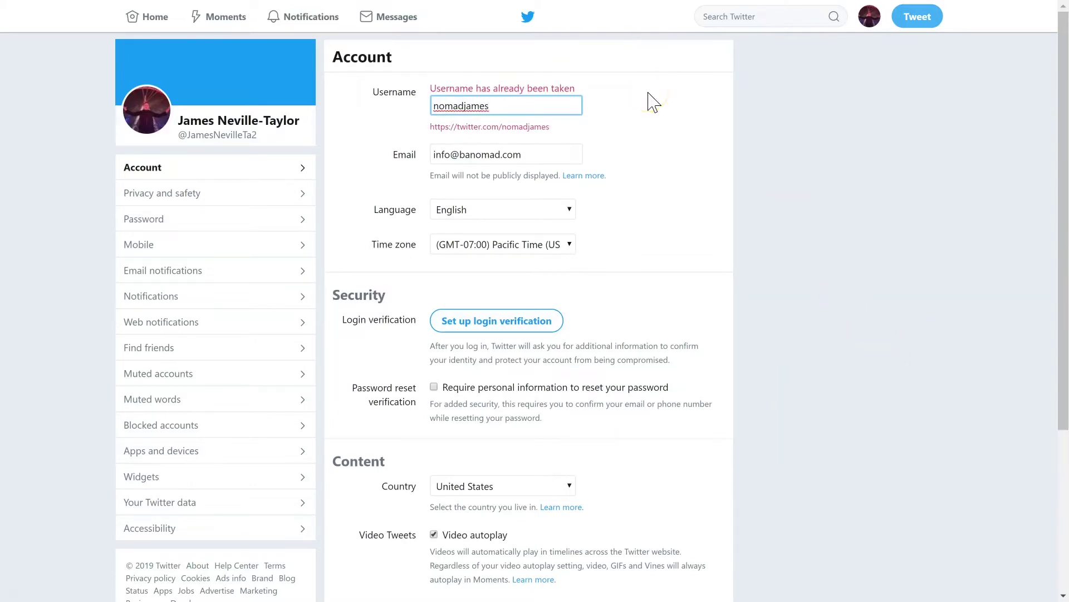
type("89")
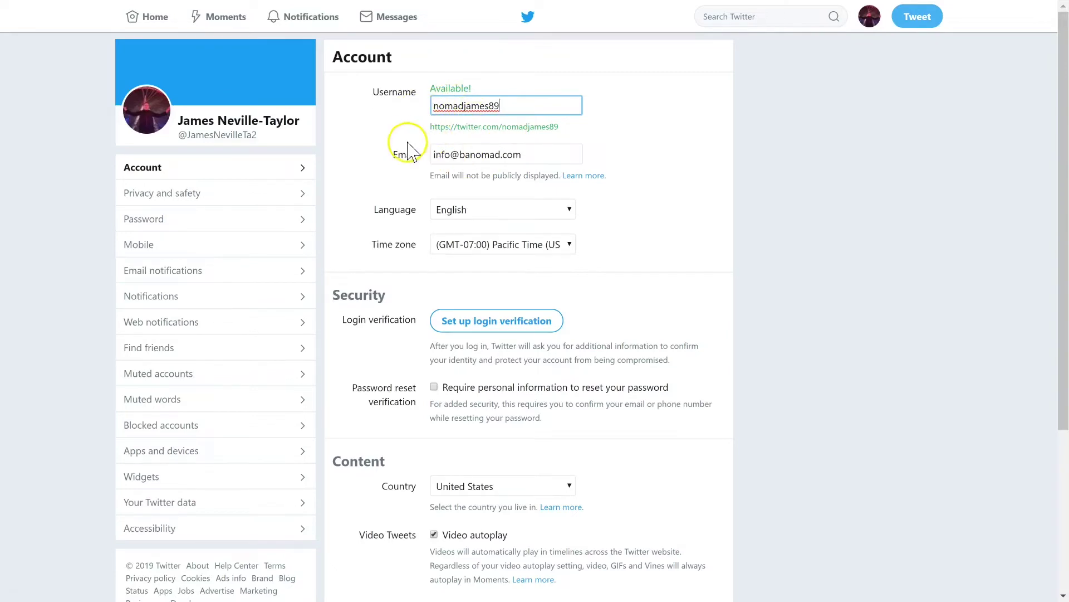
- Save the account changes, re-entering the account password to authorise them
scroll(409, 146, "down", 1)
scroll(408, 146, "down", 3)
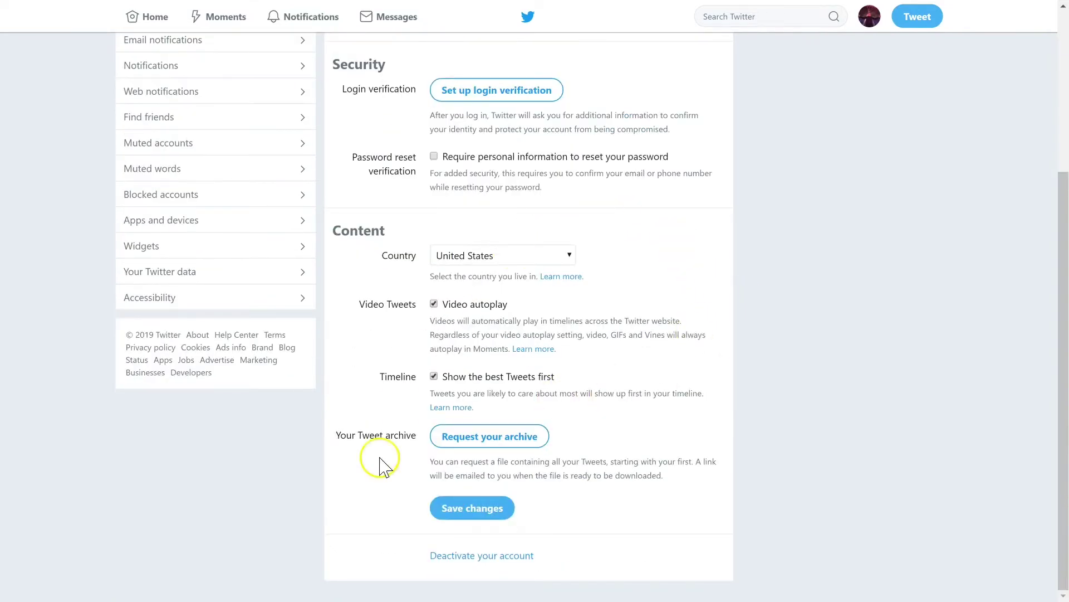
left_click(467, 510)
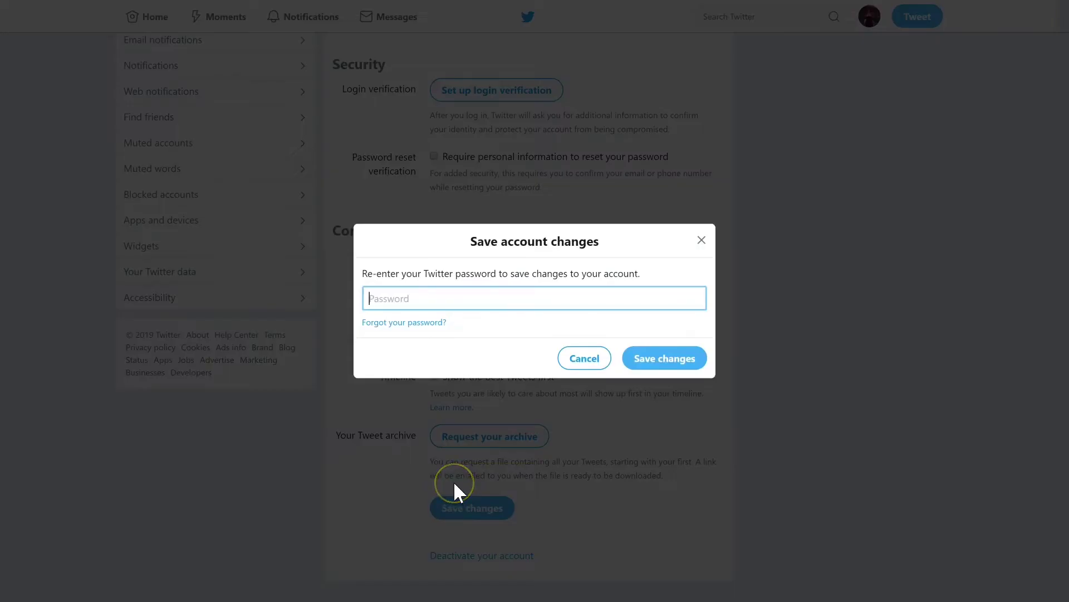
type("p")
left_click(652, 359)
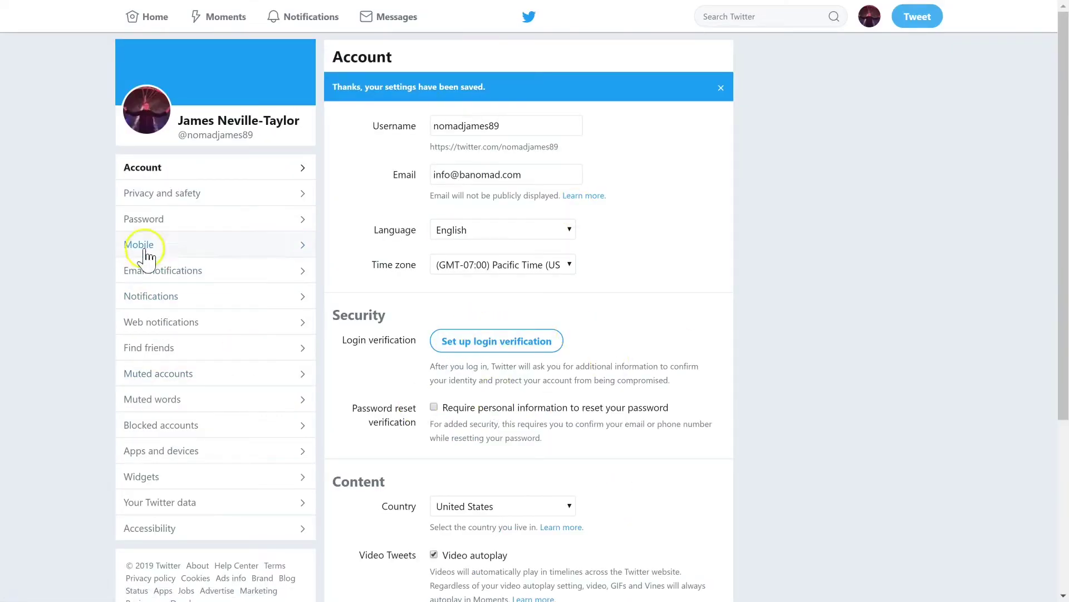
- Edit the profile and replace its photo with the red-lit wheel portrait from the Personal pics folder, adjusting the crop before applying it
left_click(155, 118)
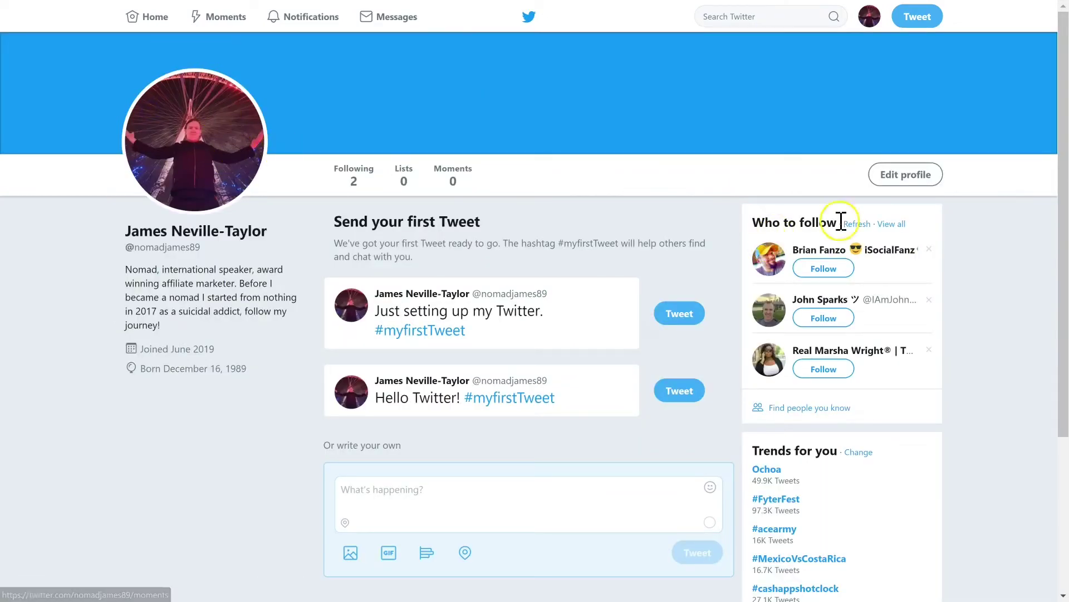
left_click(903, 175)
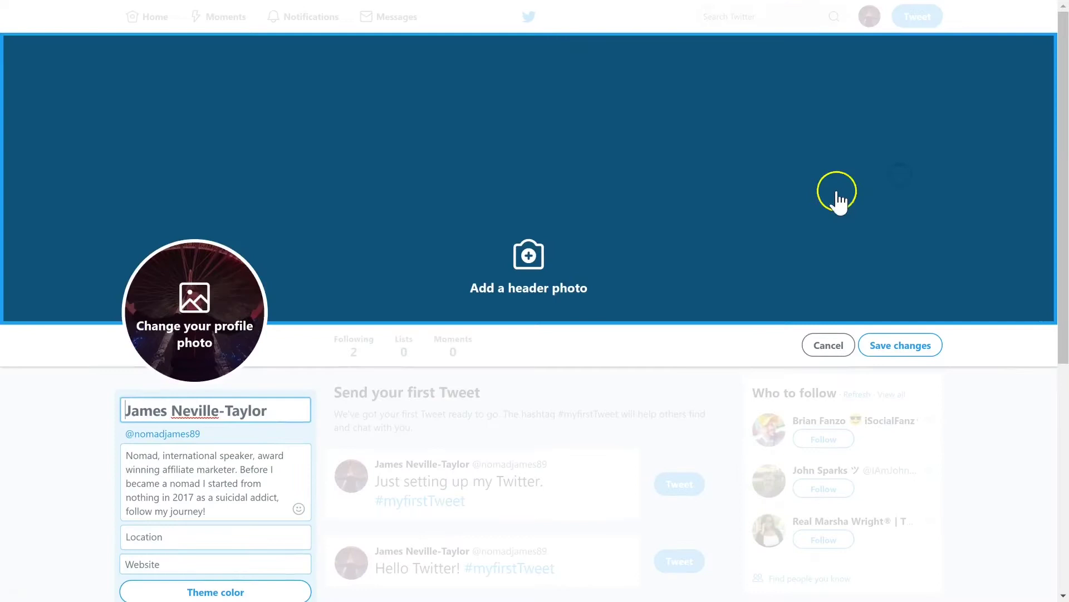
left_click(209, 317)
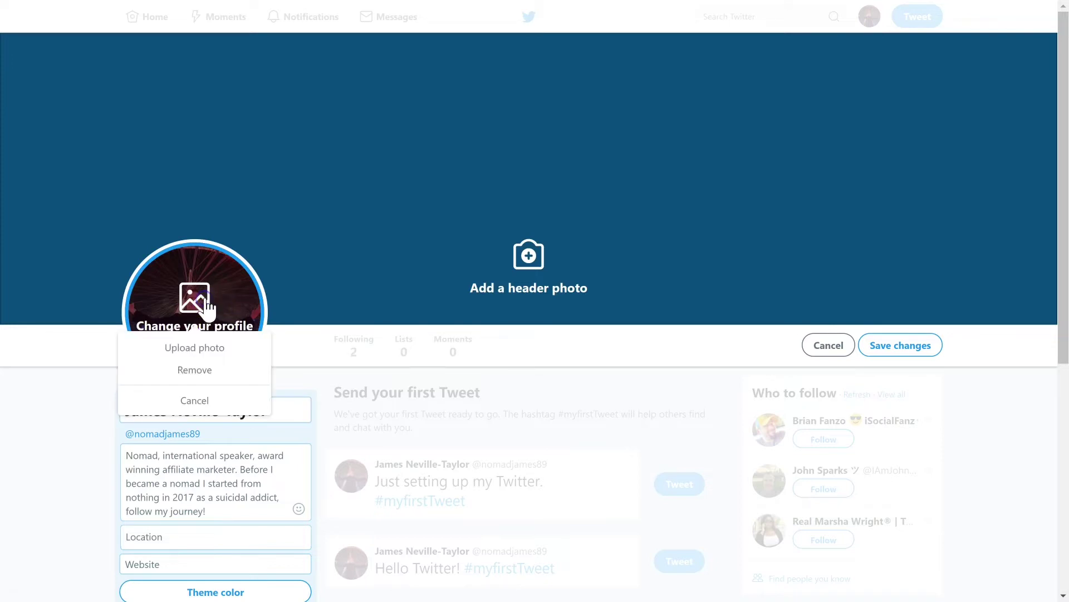
left_click(194, 346)
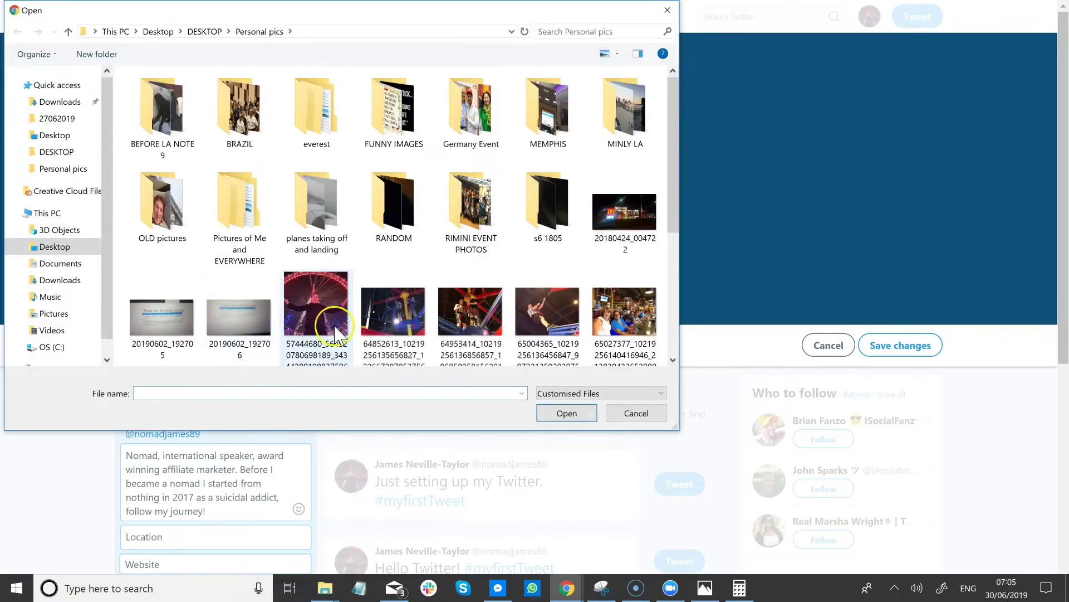
double_click(340, 321)
left_click_drag(400, 317, 557, 317)
left_click_drag(639, 325, 734, 349)
left_click(683, 359)
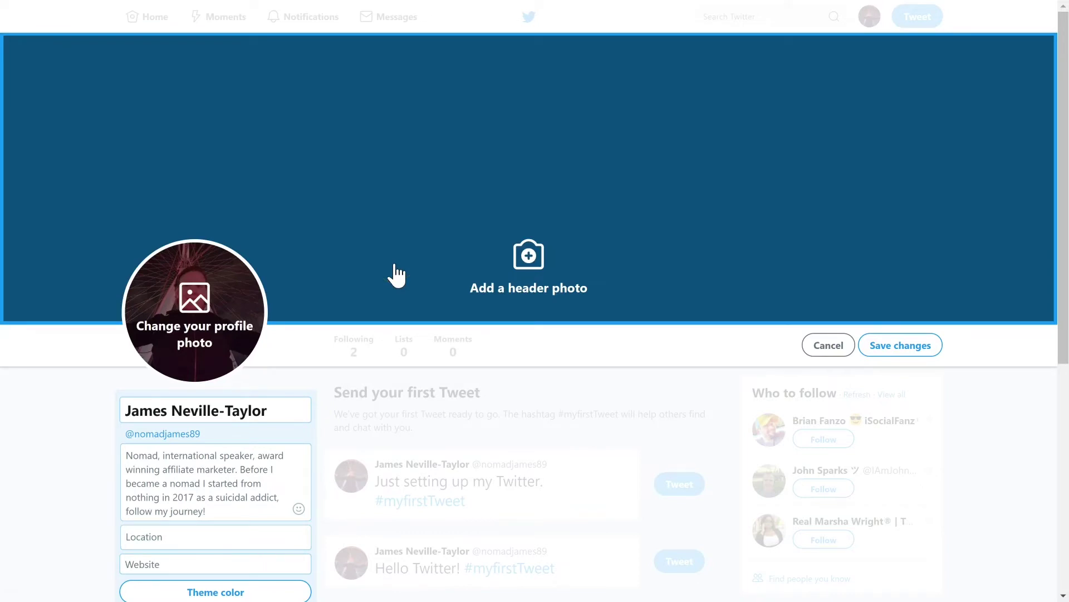
- Upload the BA Nomad palm-tree banner as the header photo, shift it upward to show the treeline, and apply it
left_click(530, 256)
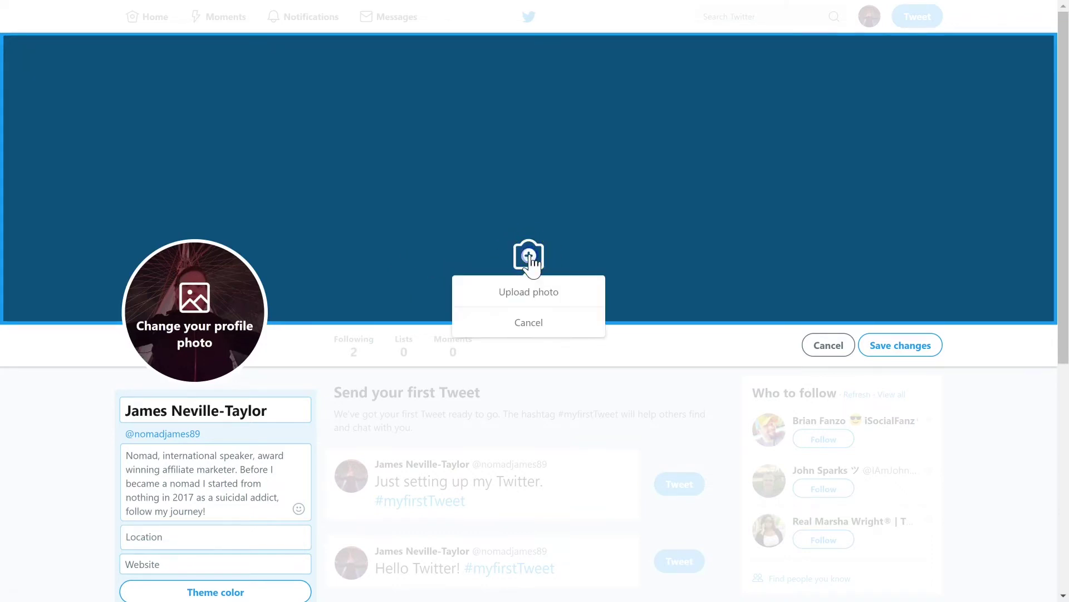
left_click(530, 291)
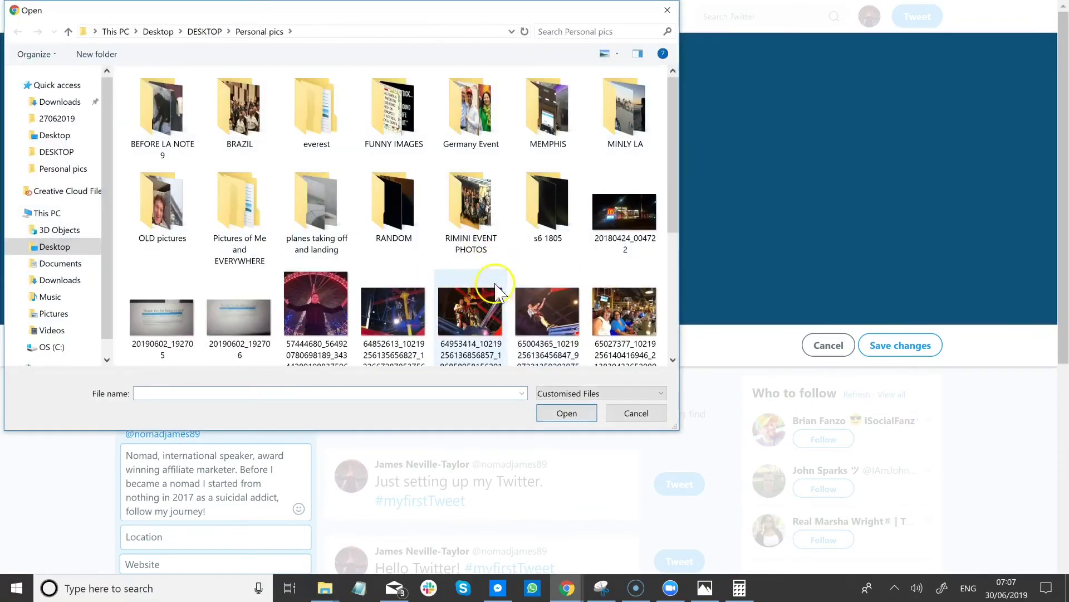
scroll(487, 273, "down", 2)
double_click(485, 263)
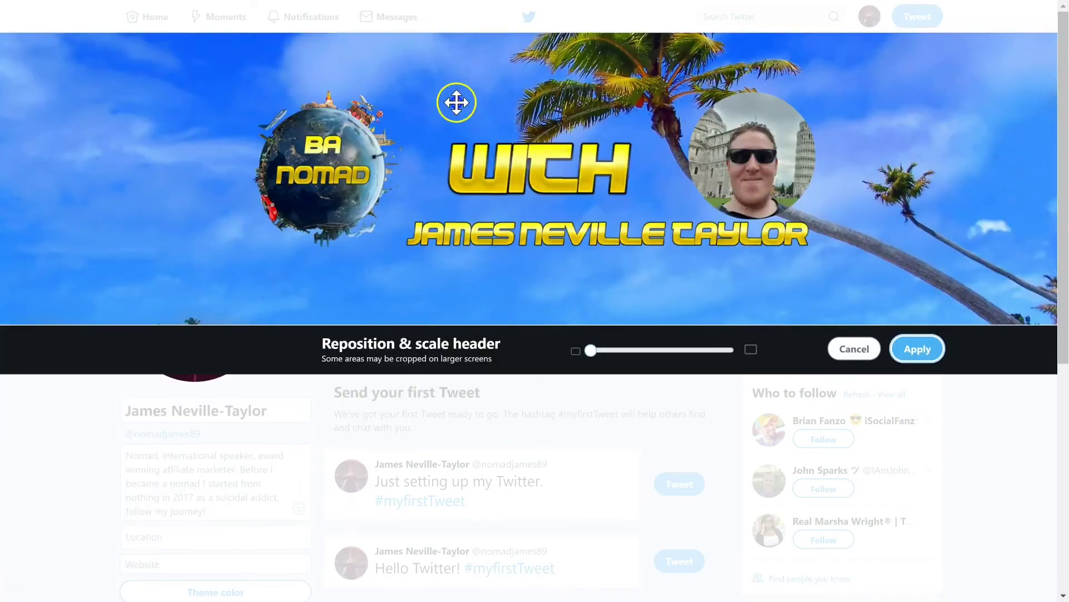
mouse_move(508, 119)
left_mouse_down()
mouse_move(508, 146)
mouse_move(518, 67)
mouse_move(495, 290)
mouse_move(495, 130)
left_mouse_up()
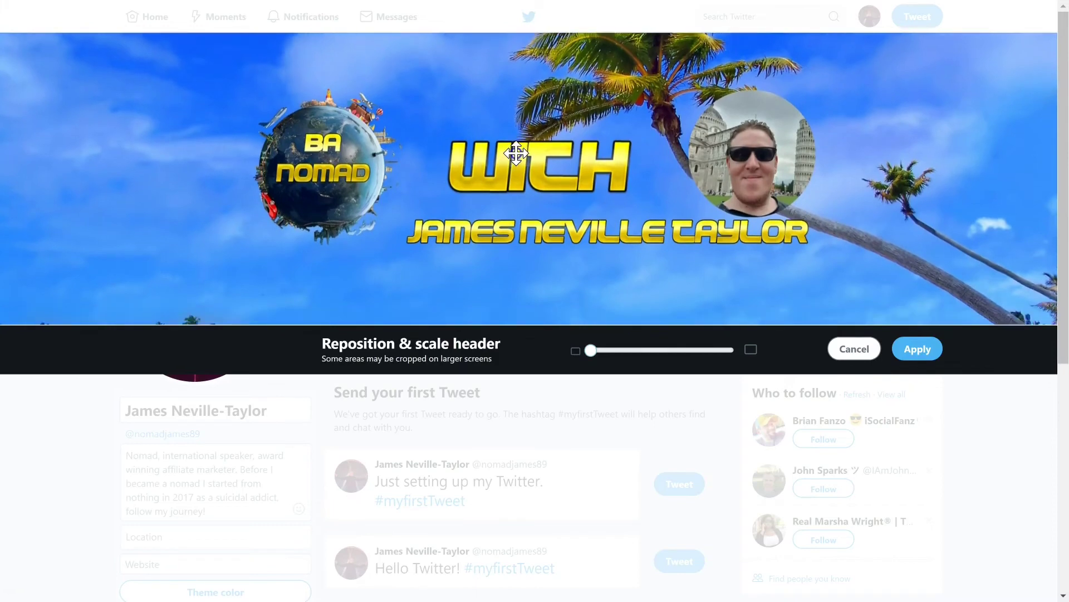
mouse_move(592, 349)
left_mouse_down()
mouse_move(754, 365)
mouse_move(609, 369)
mouse_move(591, 357)
left_mouse_up()
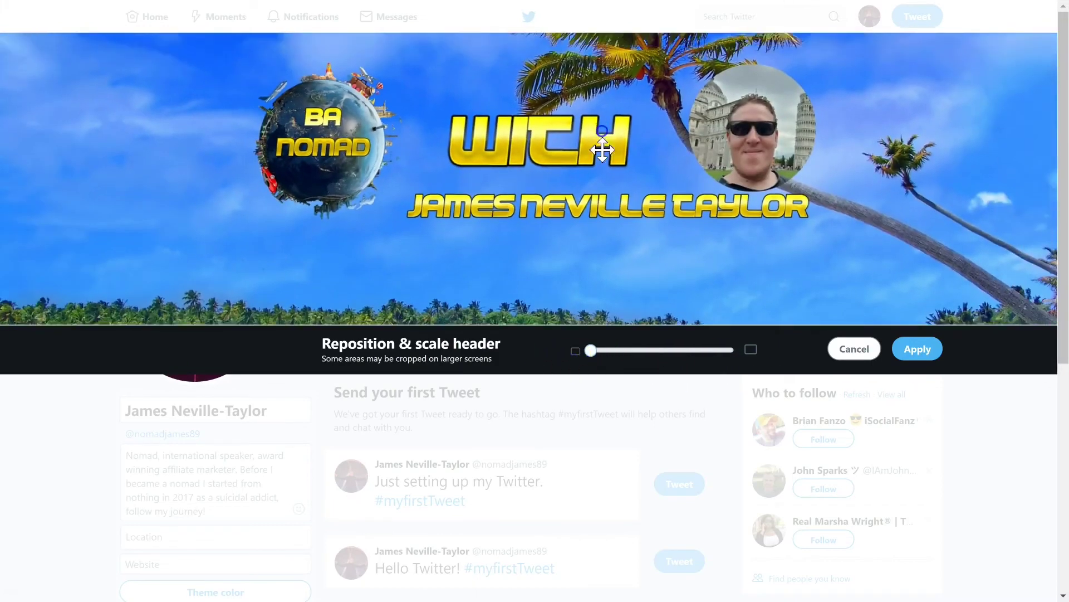
left_click(914, 352)
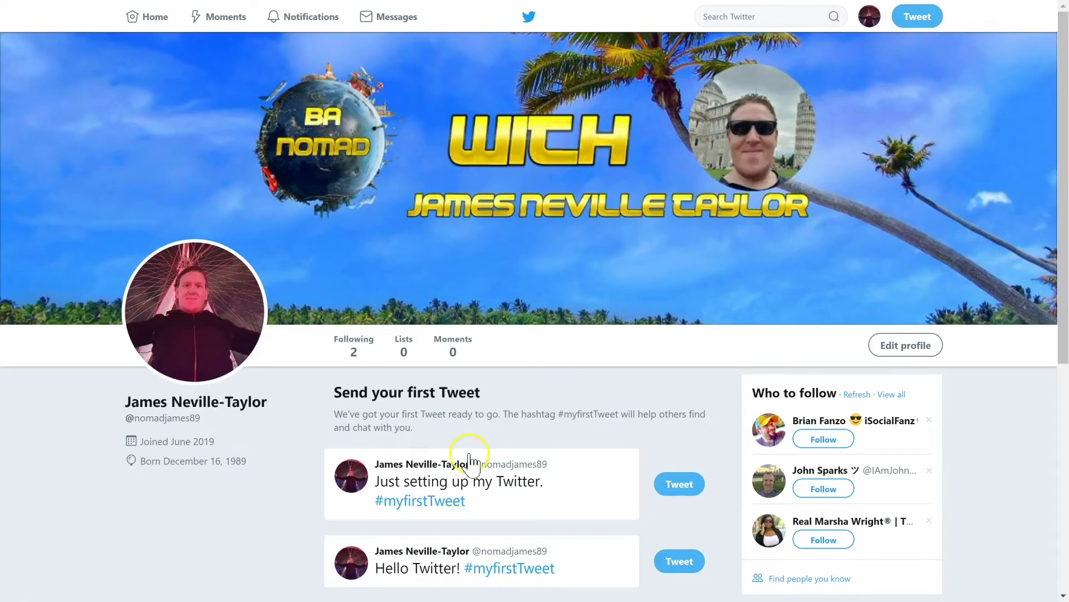
- Reopen the profile for editing and set the location to United Kingdom
left_click(888, 341)
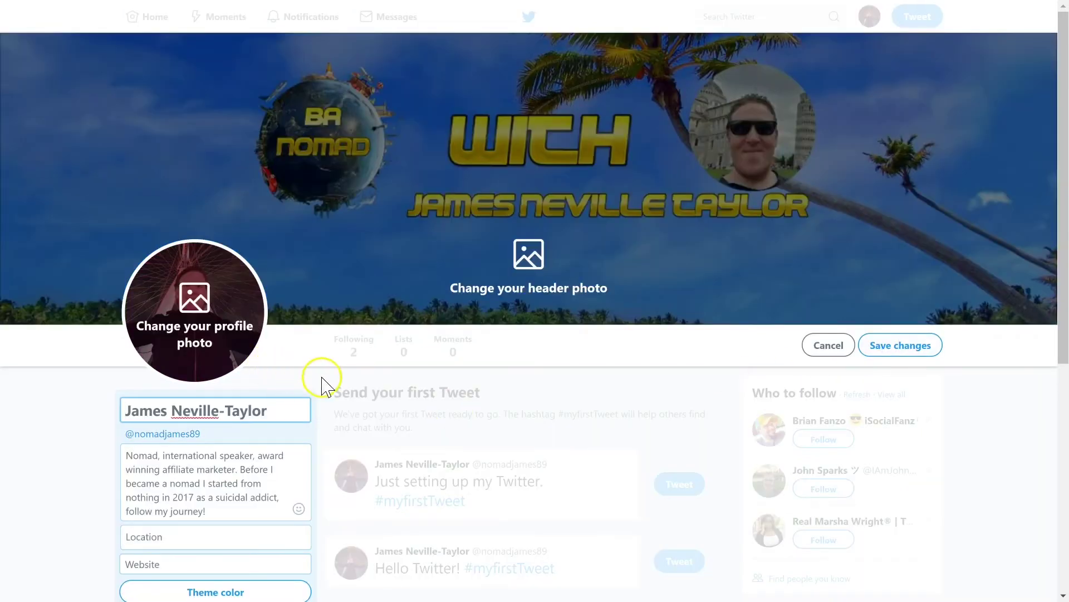
scroll(322, 382, "down", 2)
left_click_drag(147, 345, 227, 403)
left_click(229, 402)
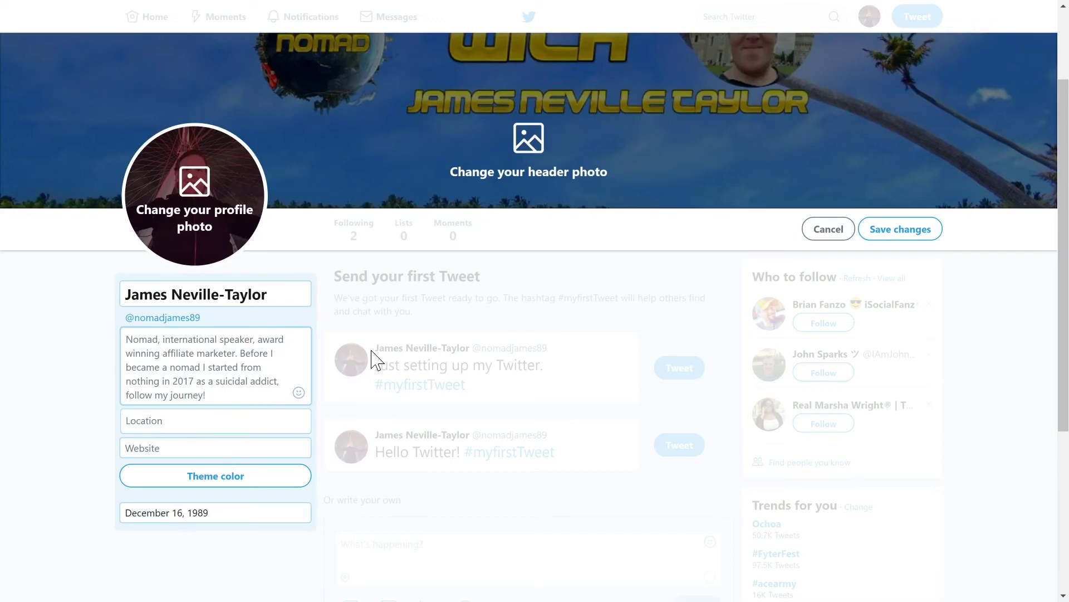
left_click(181, 419)
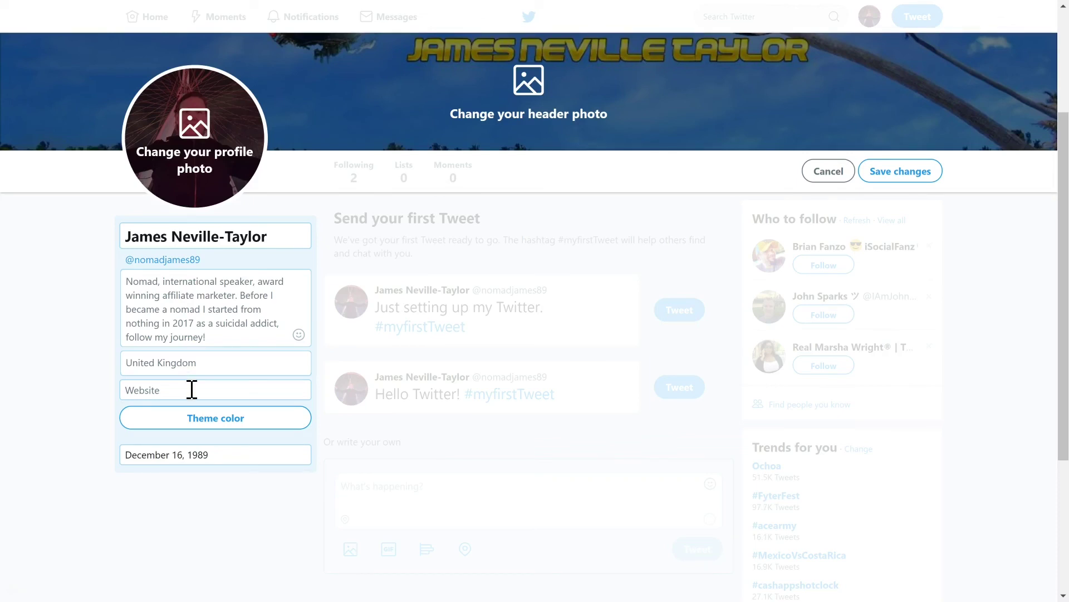
left_click(192, 389)
type("https")
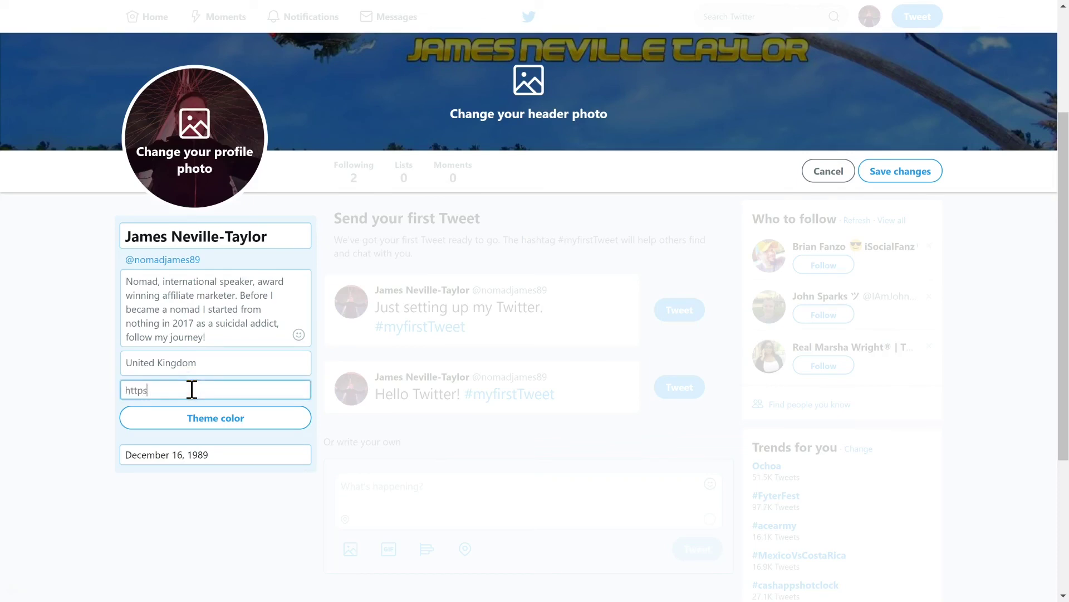
type("://www.banomad.")
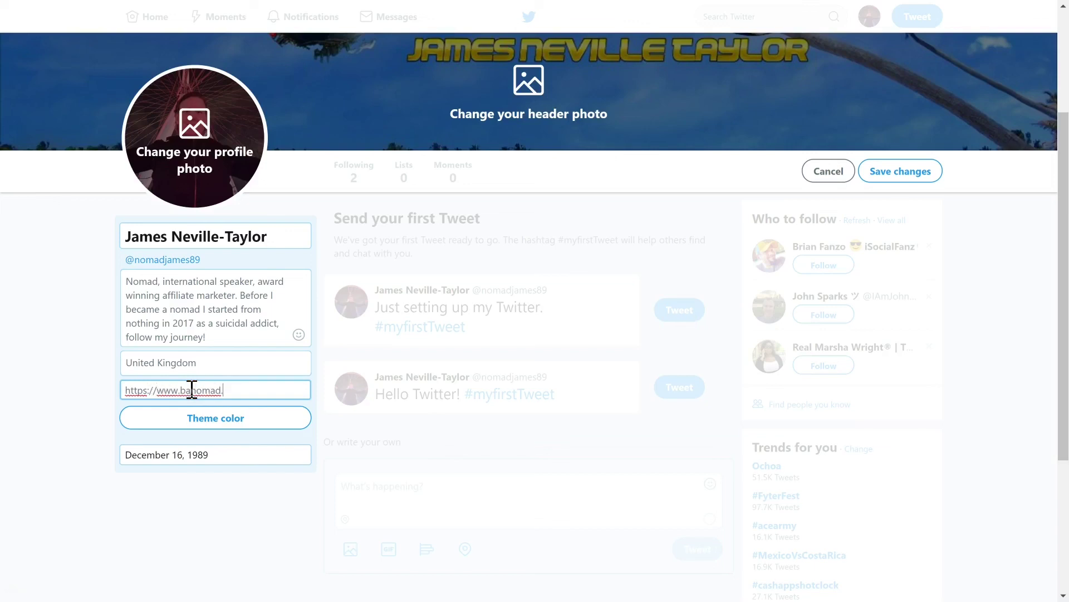
type("com")
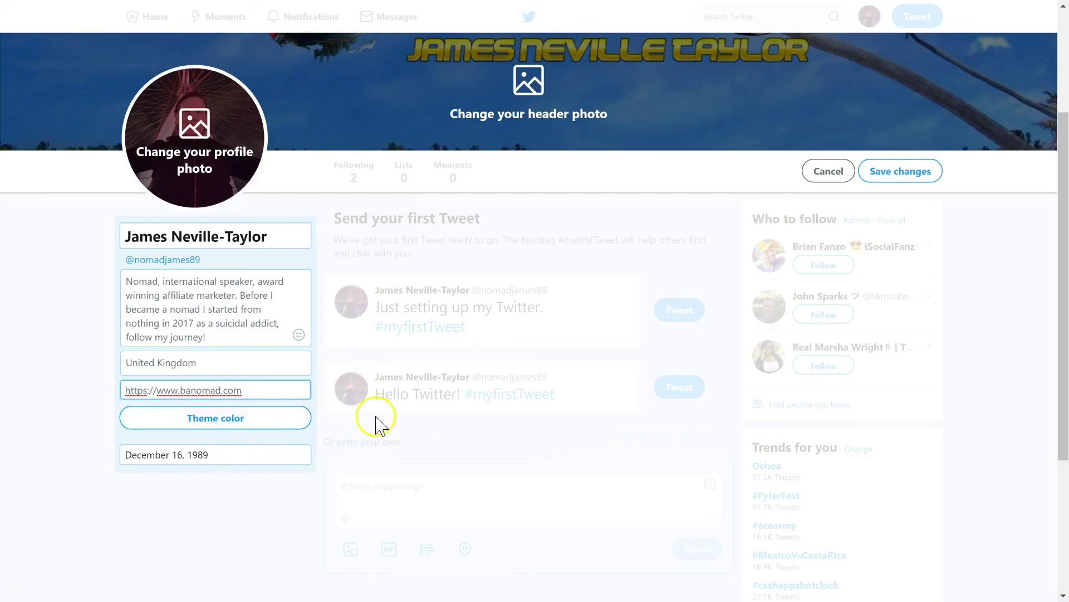
left_click(926, 173)
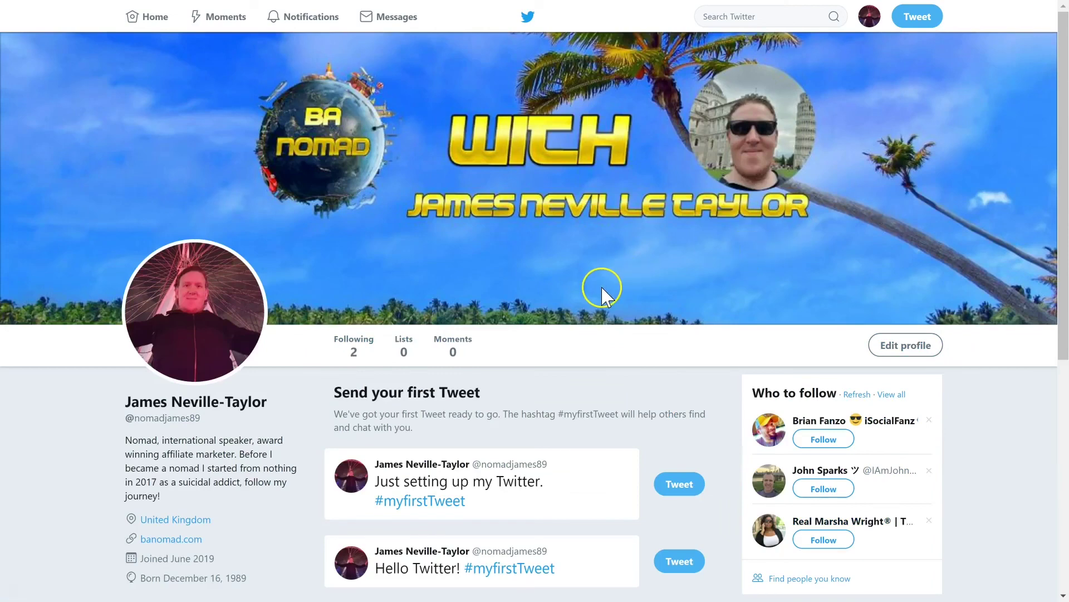
scroll(547, 297, "down", 2)
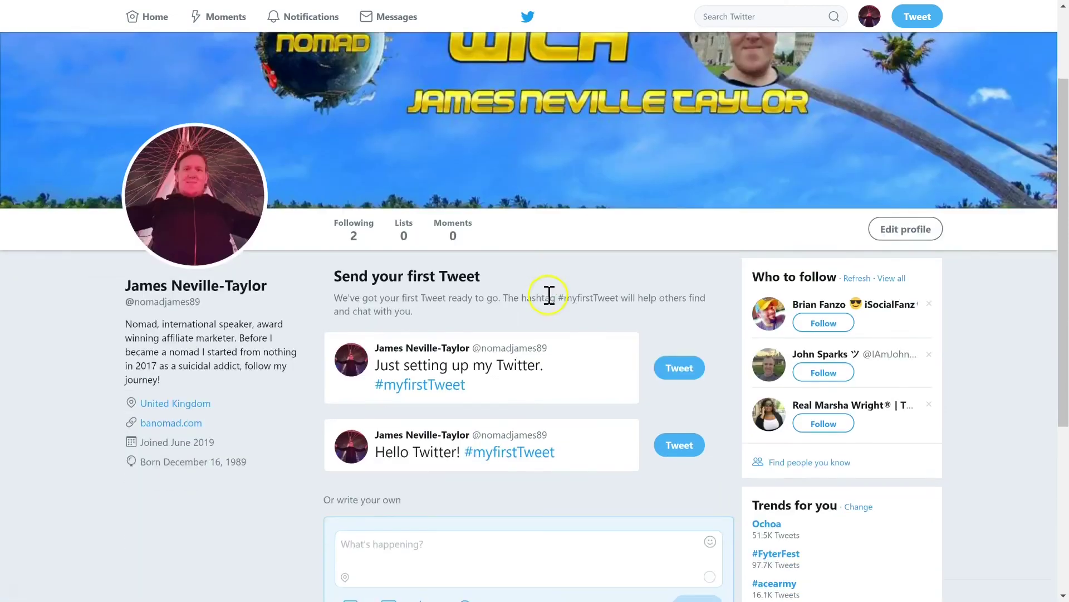
scroll(459, 300, "up", 2)
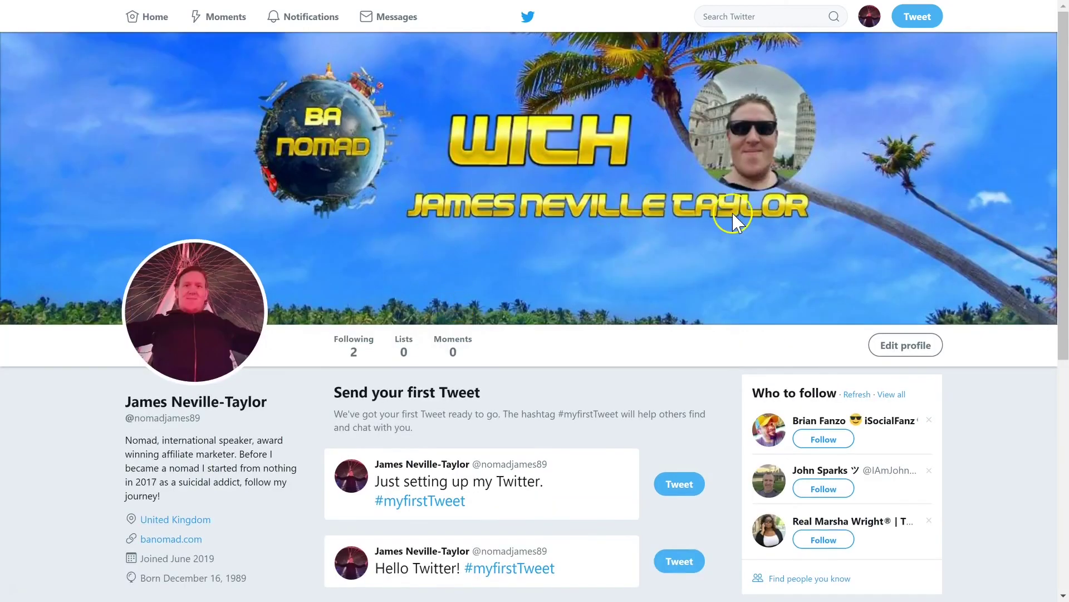